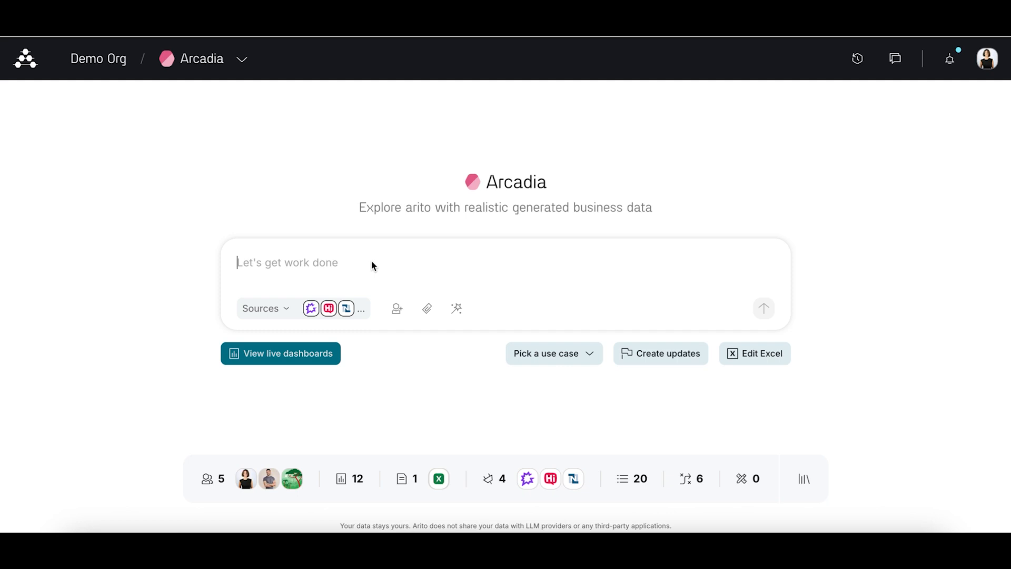
# Step: Request an opex dashboard with a monthly BVA table for the year, headcount trends, budget utilization, budget available, top vendors and forecast opex till end of year
pyautogui.write('Create a dashboard to show the opex. Include monthly BVA table for the year, headcount trends, budget utilization, budget available, top vendors, forecast opex till end of year, etc')
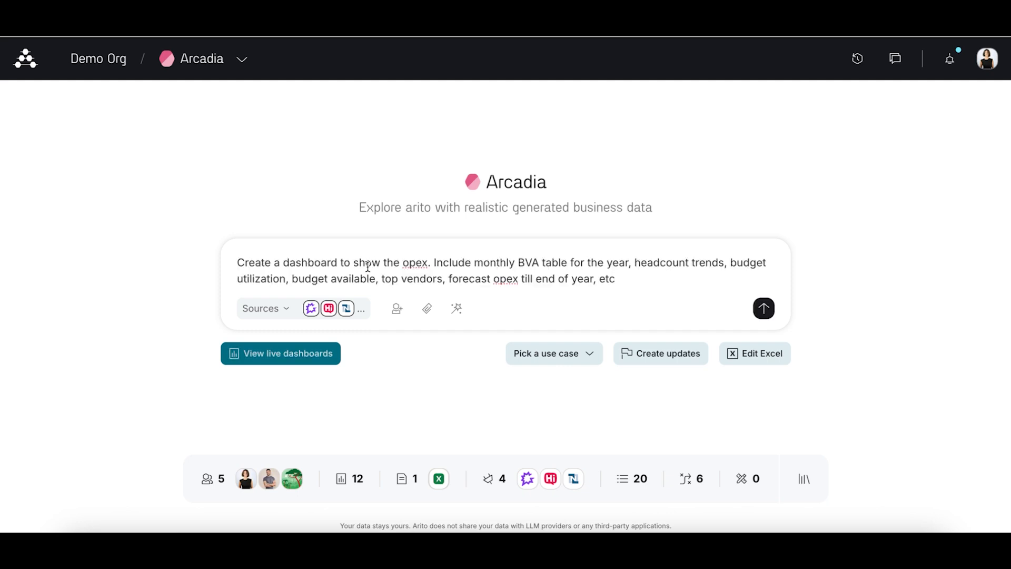
pyautogui.press('Return')
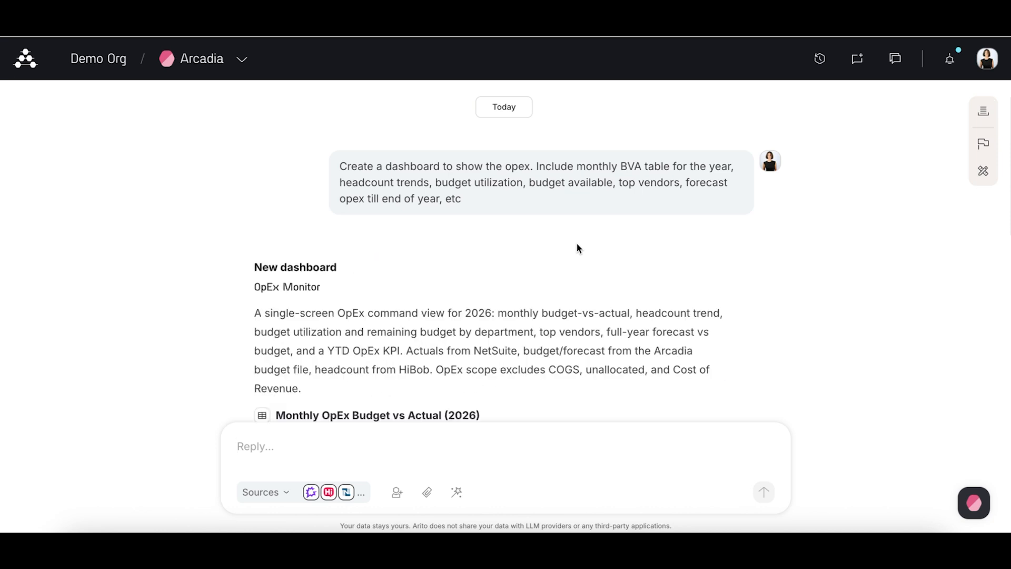
# Step: Review the widgets and filters proposed for the OpEx Monitor dashboard and create it
pyautogui.scroll(-3, 577, 243)
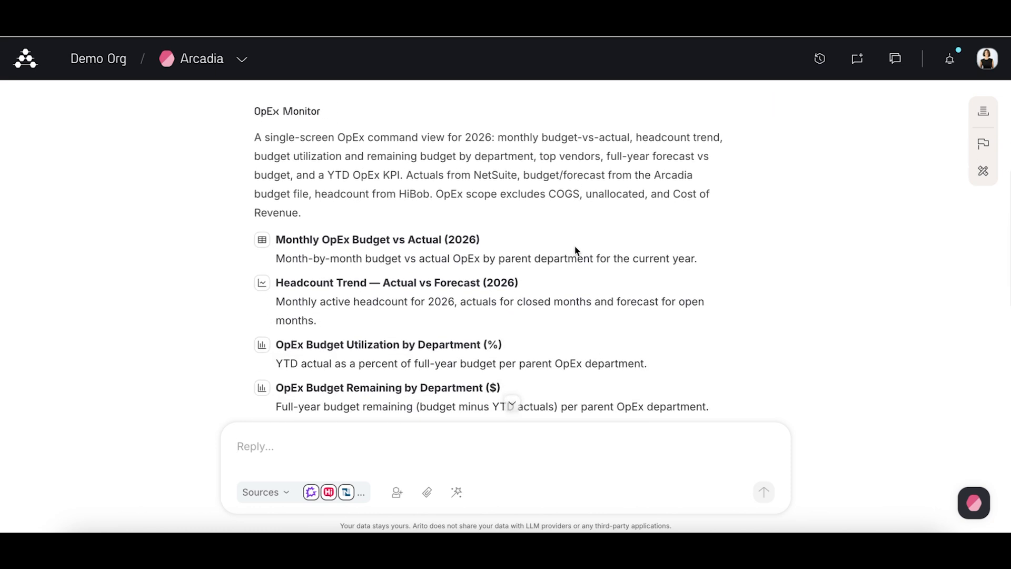
pyautogui.scroll(-1, 576, 245)
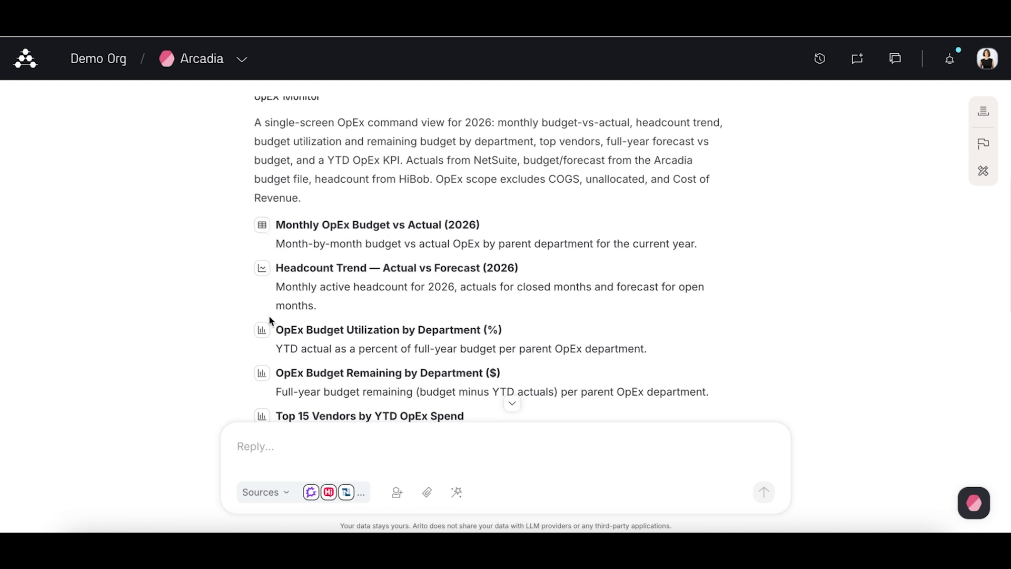
pyautogui.scroll(-3, 266, 324)
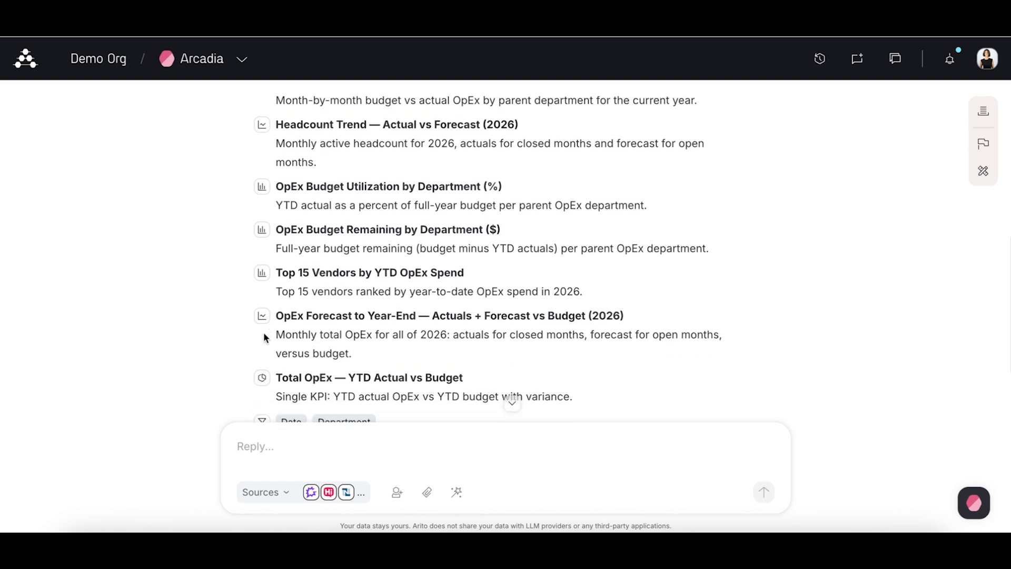
pyautogui.scroll(-1, 264, 338)
pyautogui.scroll(-1, 258, 347)
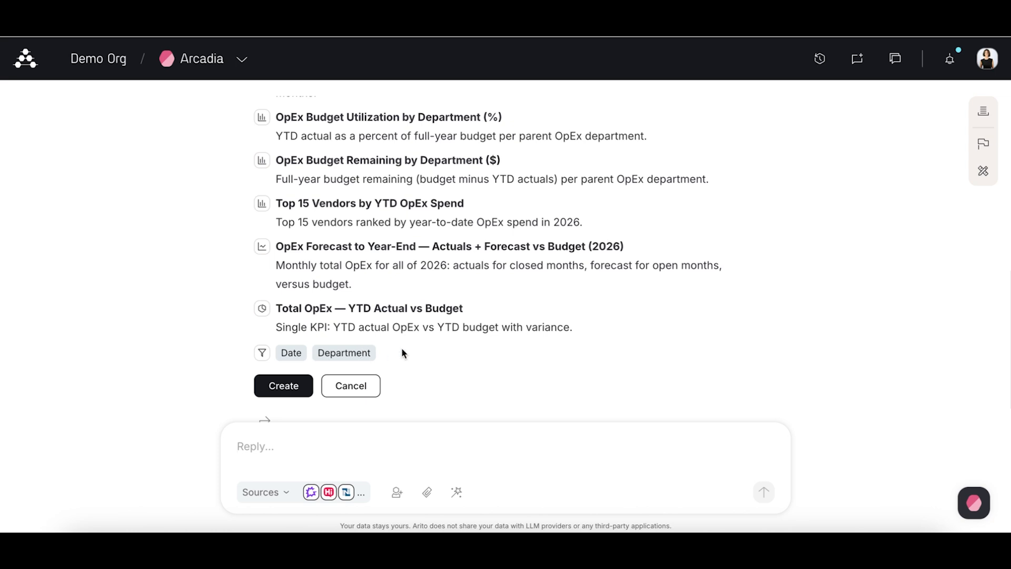
pyautogui.scroll(-1, 402, 349)
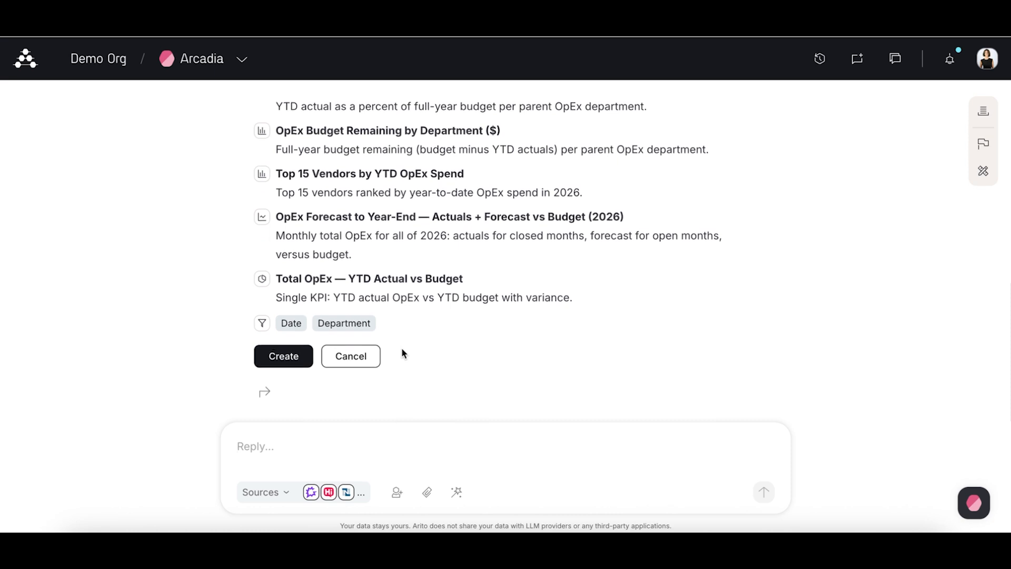
pyautogui.click(304, 369)
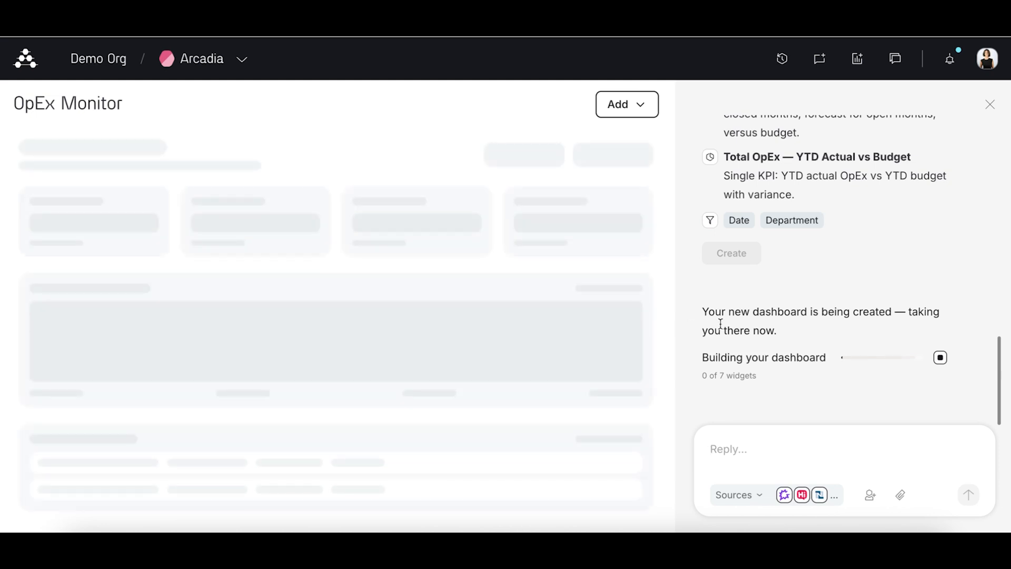
pyautogui.scroll(5, 721, 323)
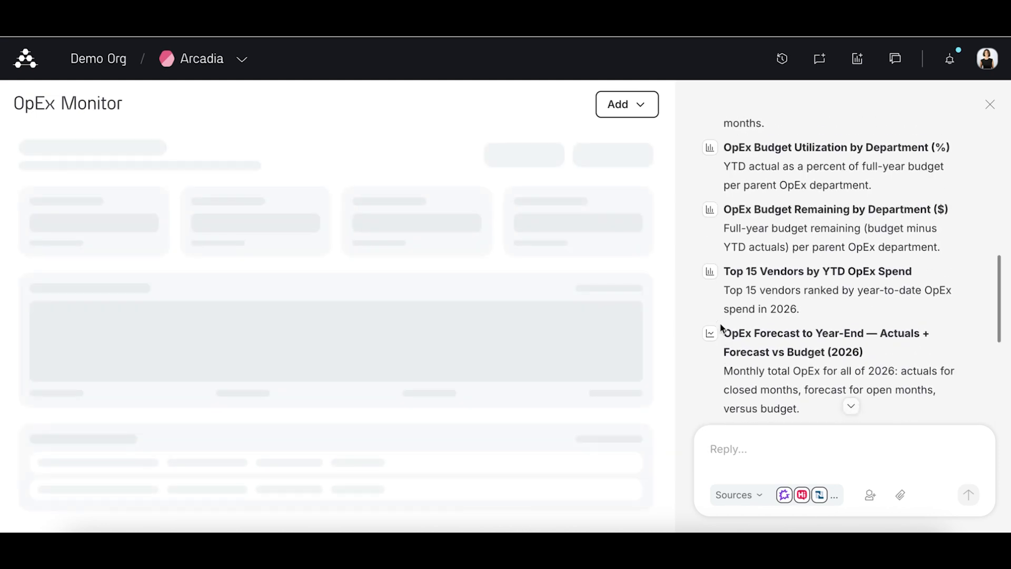
pyautogui.scroll(3, 721, 326)
pyautogui.scroll(-7, 720, 326)
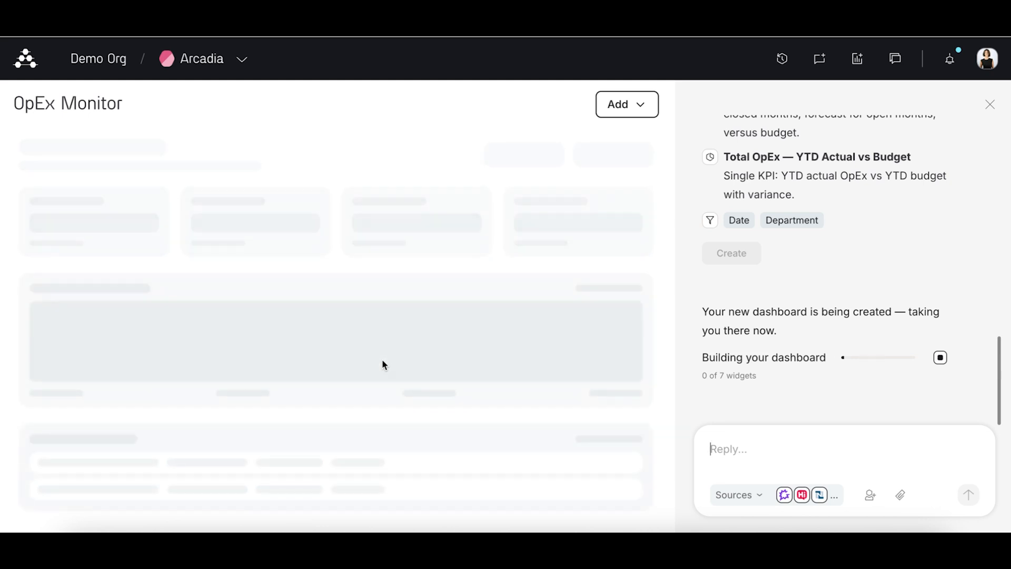
# Step: From the Arcadia workspace home, request a sales war room dashboard with win rates, revenue forecast, sales cycles etc, and create the proposed dashboard
pyautogui.click(203, 59)
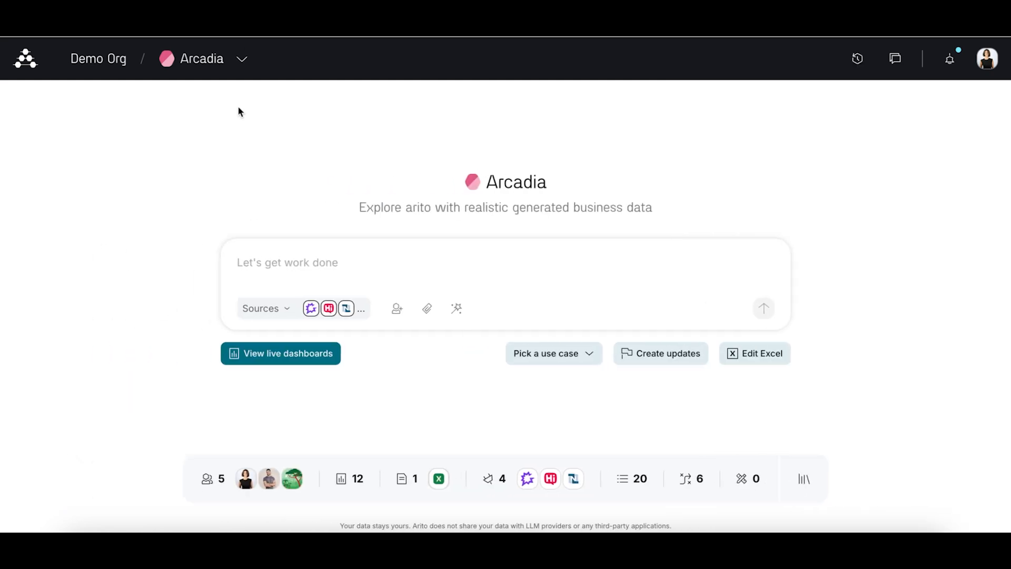
pyautogui.click(277, 257)
pyautogui.write('pl')
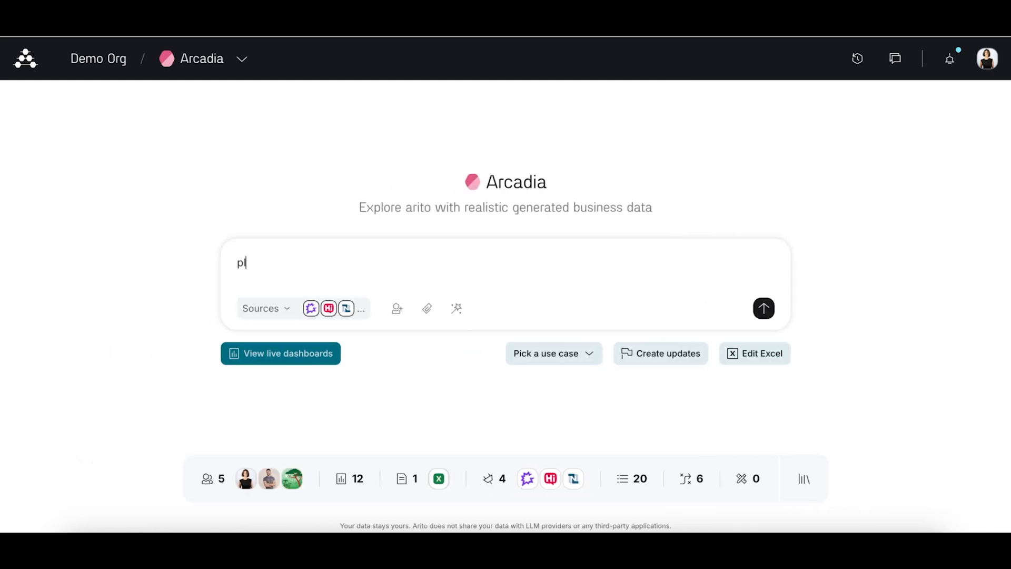
pyautogui.write('ease create a dashboard for t')
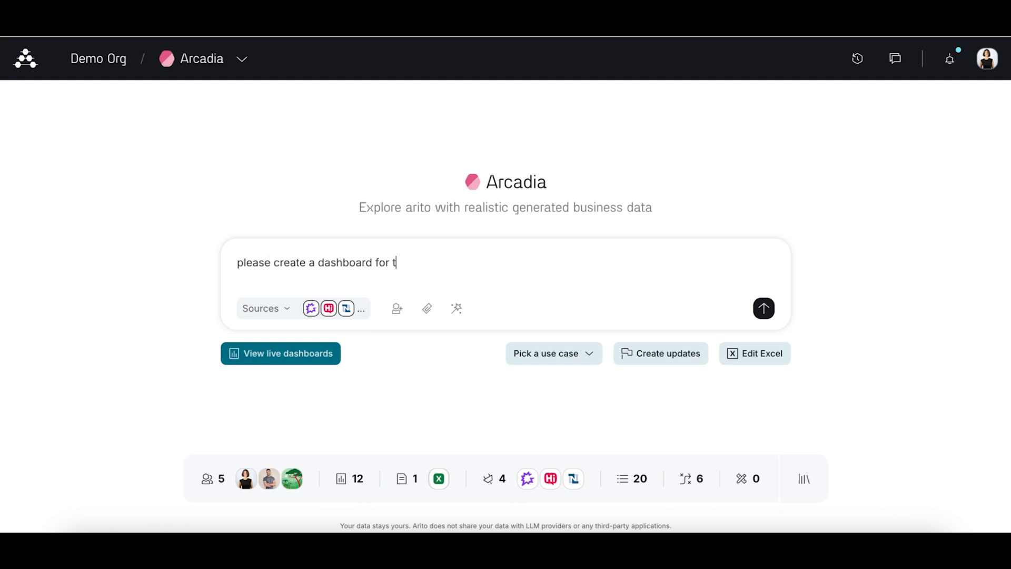
pyautogui.write('he sales war room - ')
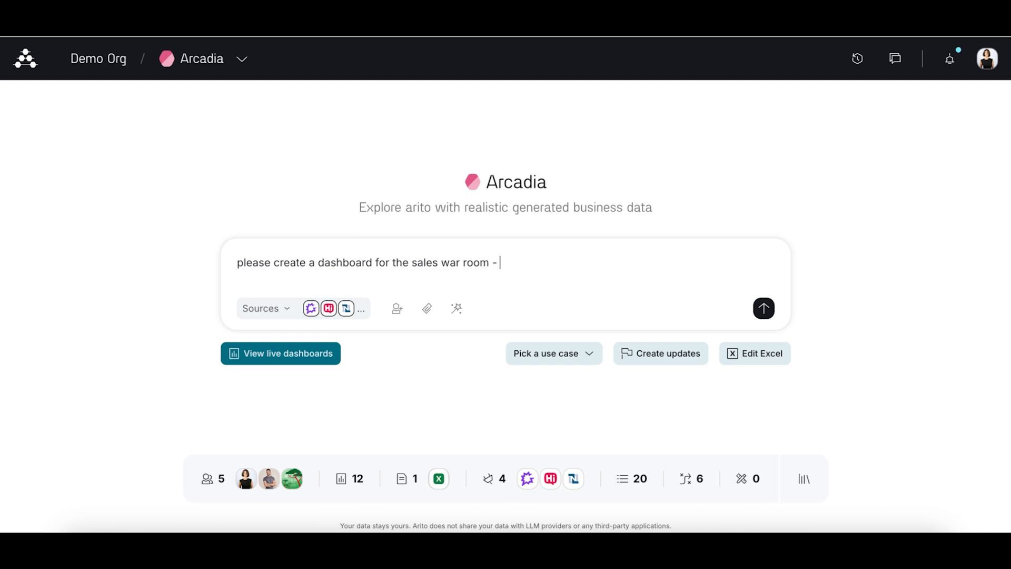
pyautogui.write('win rates, revenue forecast, ')
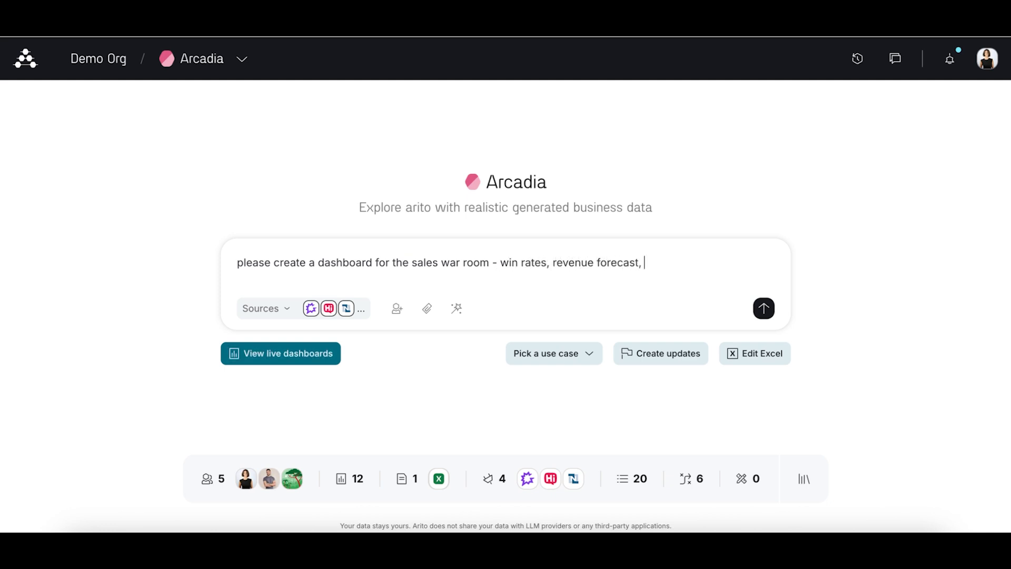
pyautogui.write('sales cycles etc')
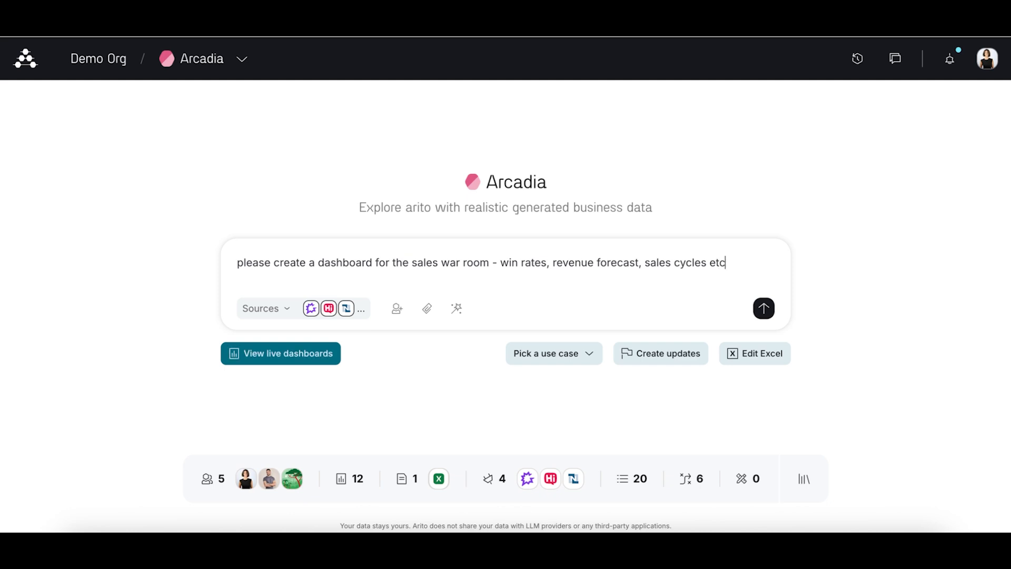
pyautogui.press('Return')
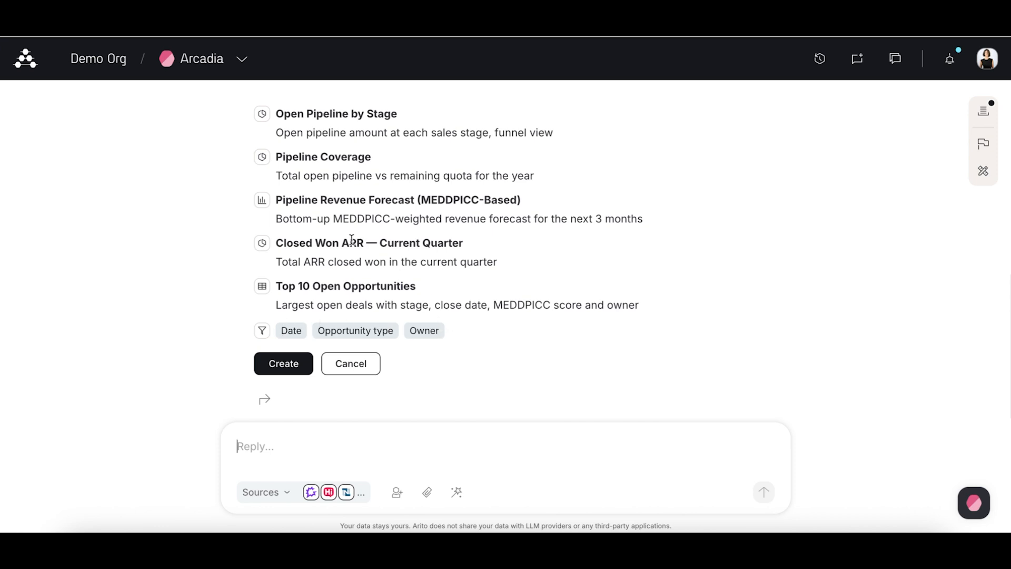
pyautogui.click(300, 363)
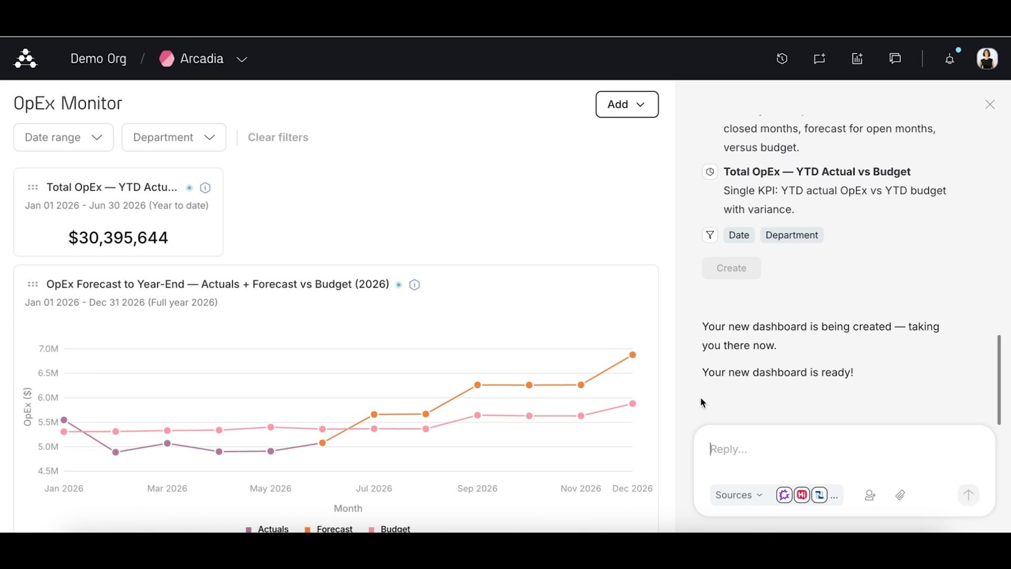
# Step: Close the chat beside the OpEx Monitor dashboard and examine all its widgets and the options for adding content
pyautogui.click(991, 105)
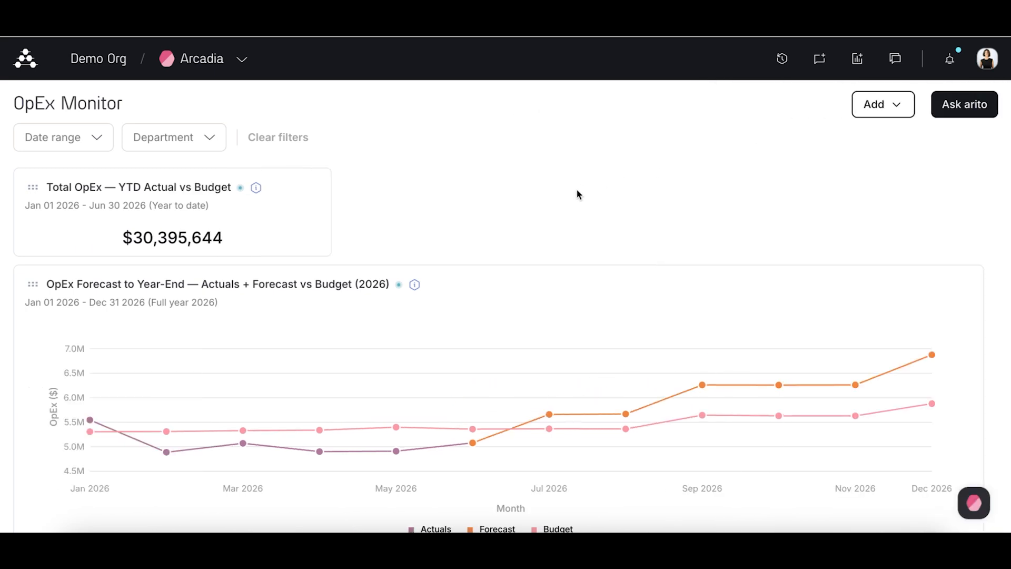
pyautogui.scroll(-2, 577, 195)
pyautogui.scroll(-2, 576, 196)
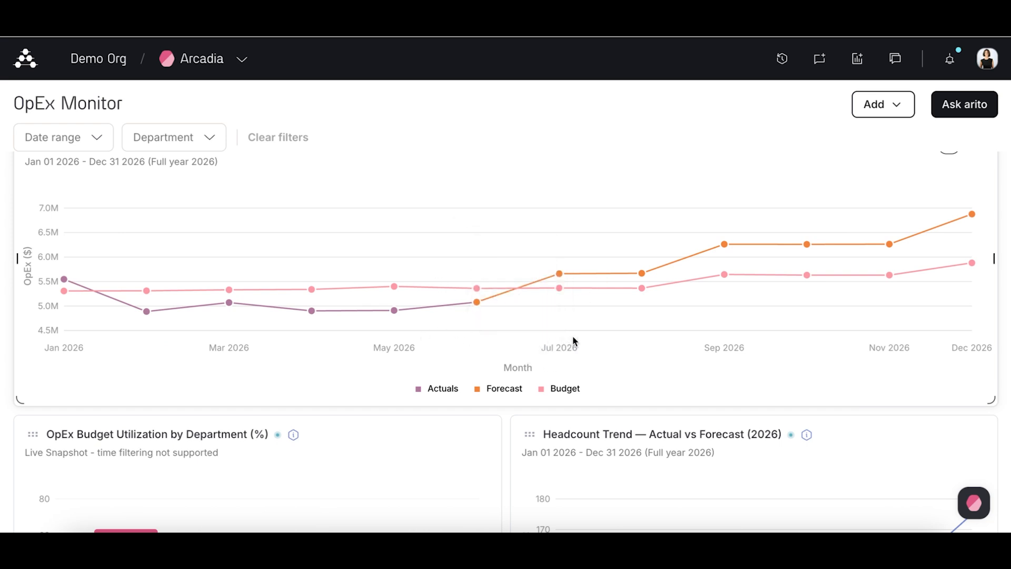
pyautogui.scroll(-3, 574, 337)
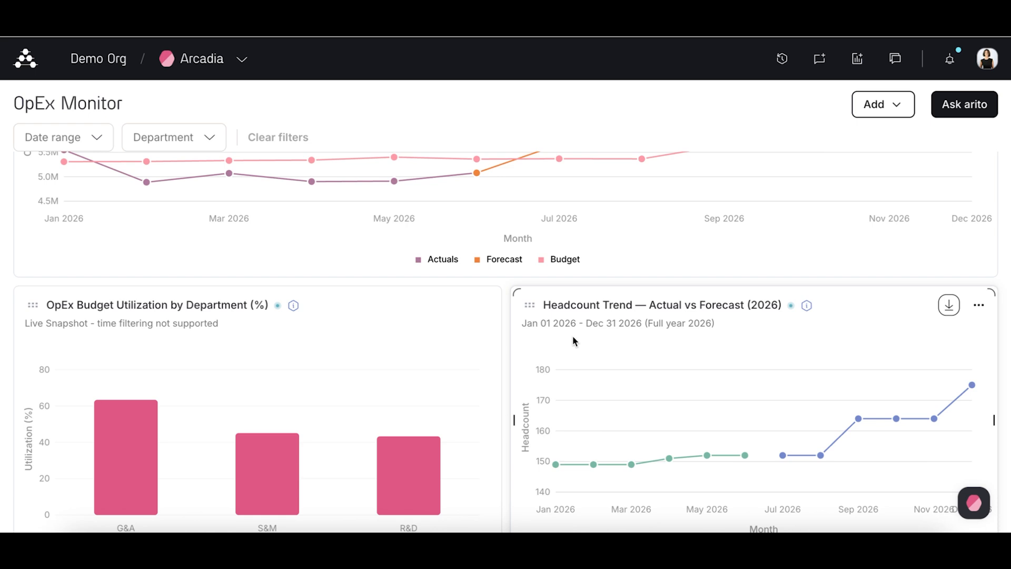
pyautogui.scroll(-1, 573, 340)
pyautogui.scroll(-2, 573, 340)
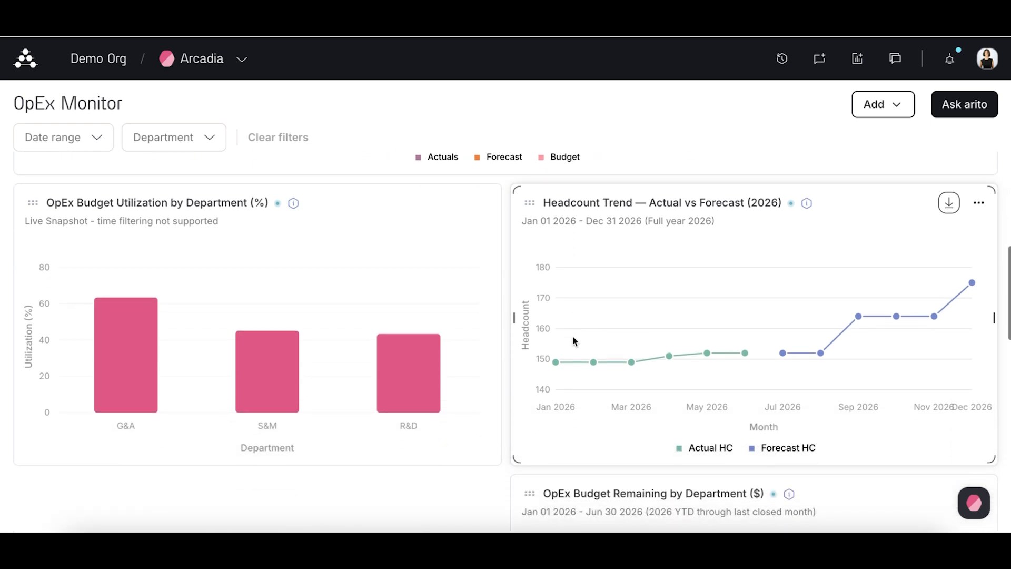
pyautogui.scroll(-4, 525, 443)
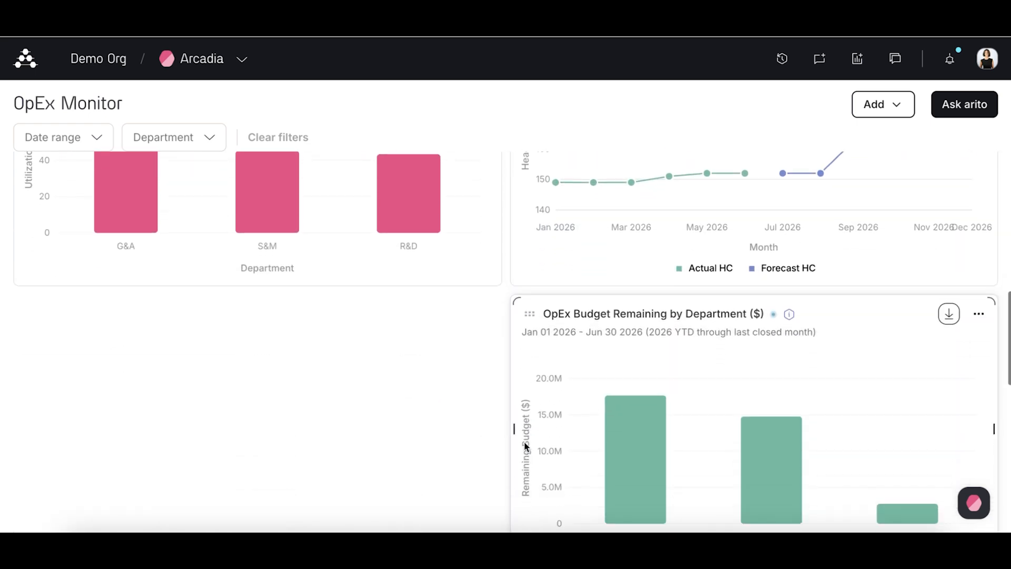
pyautogui.scroll(-8, 525, 446)
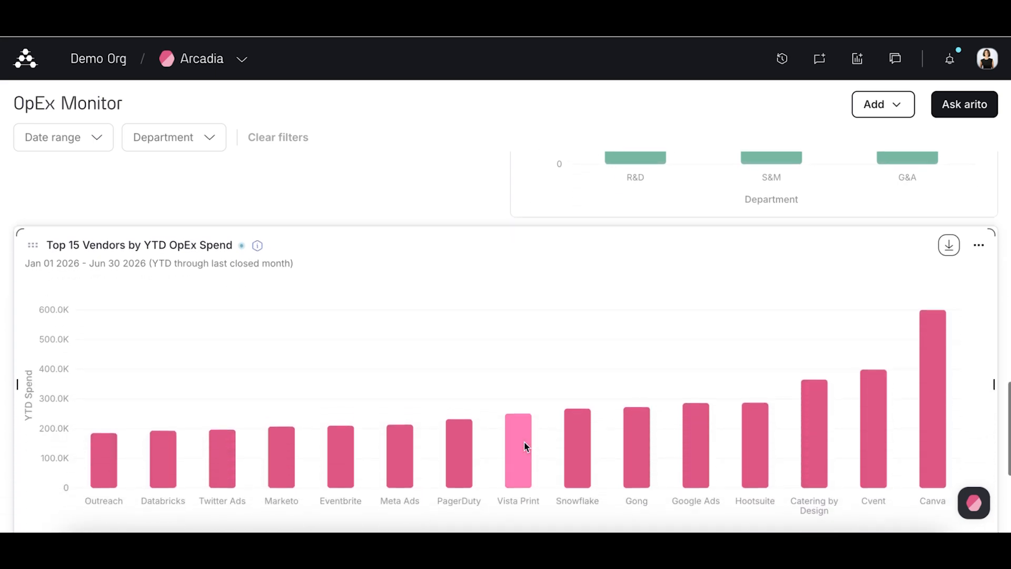
pyautogui.scroll(-4, 525, 447)
pyautogui.scroll(3, 526, 447)
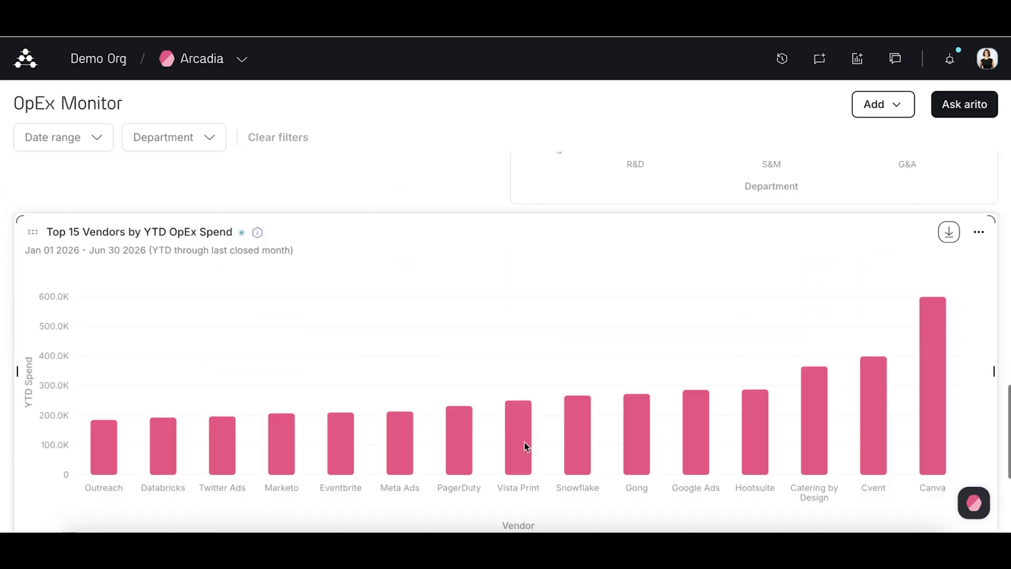
pyautogui.scroll(12, 525, 446)
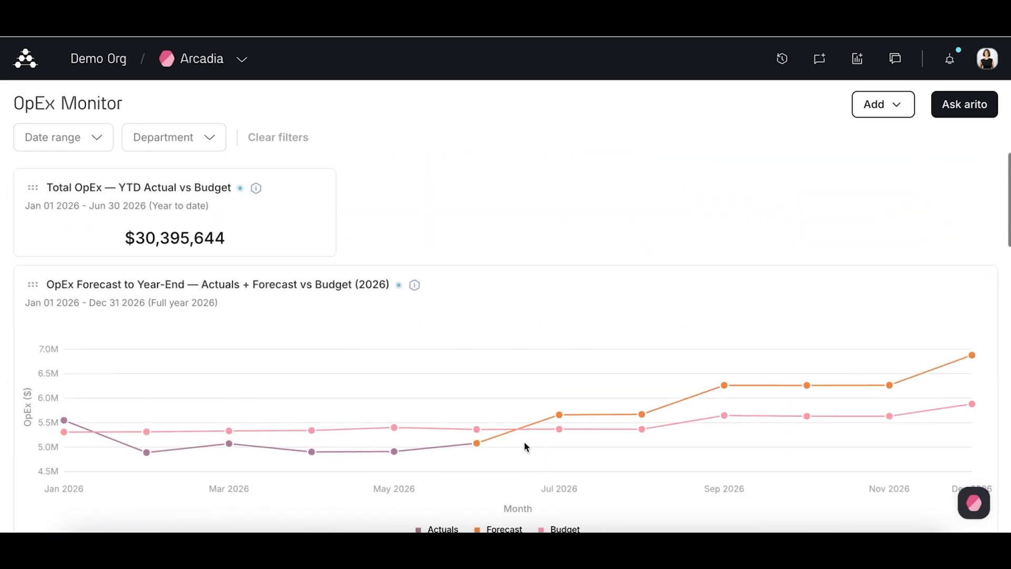
pyautogui.click(898, 103)
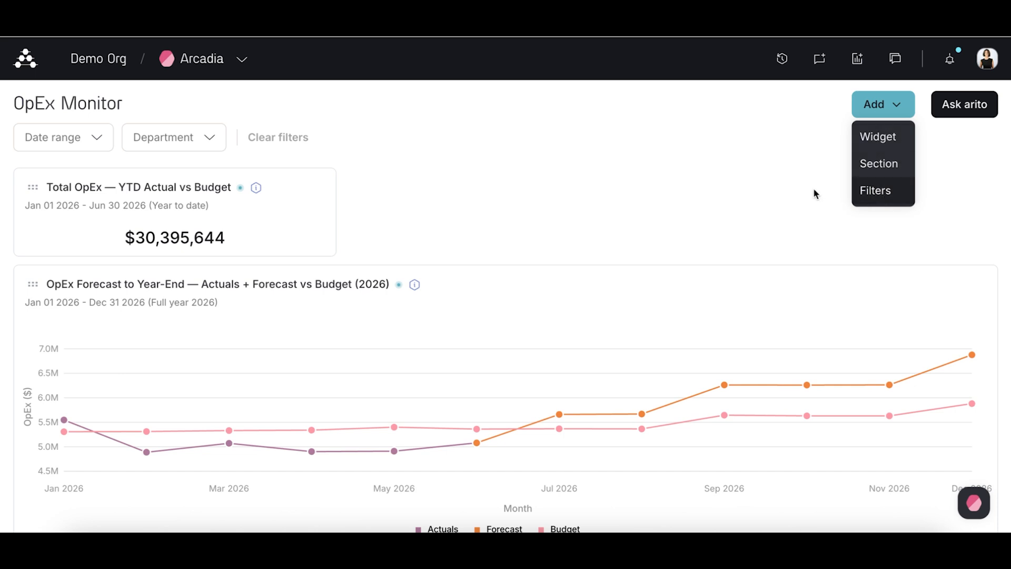
pyautogui.click(758, 198)
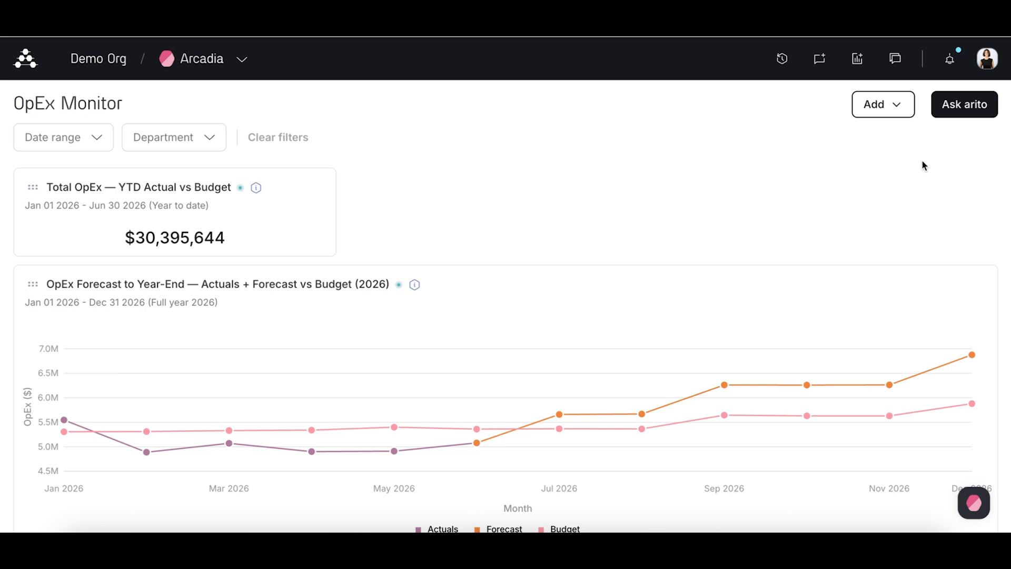
# Step: Mention a colleague in the dashboard's chat with "what do you think of this new dashboard?" and add them to the chat
pyautogui.click(965, 104)
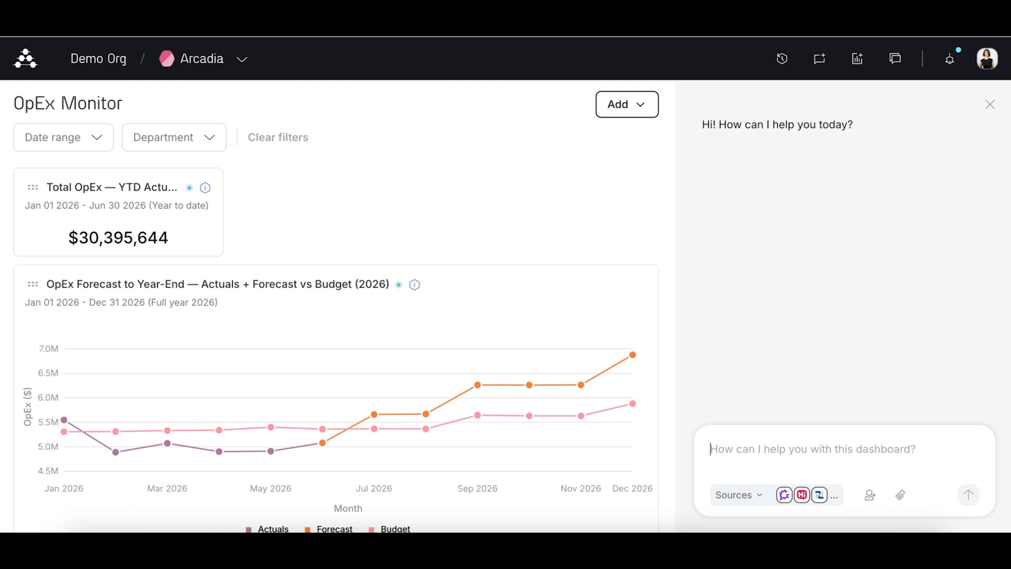
pyautogui.write('@mic')
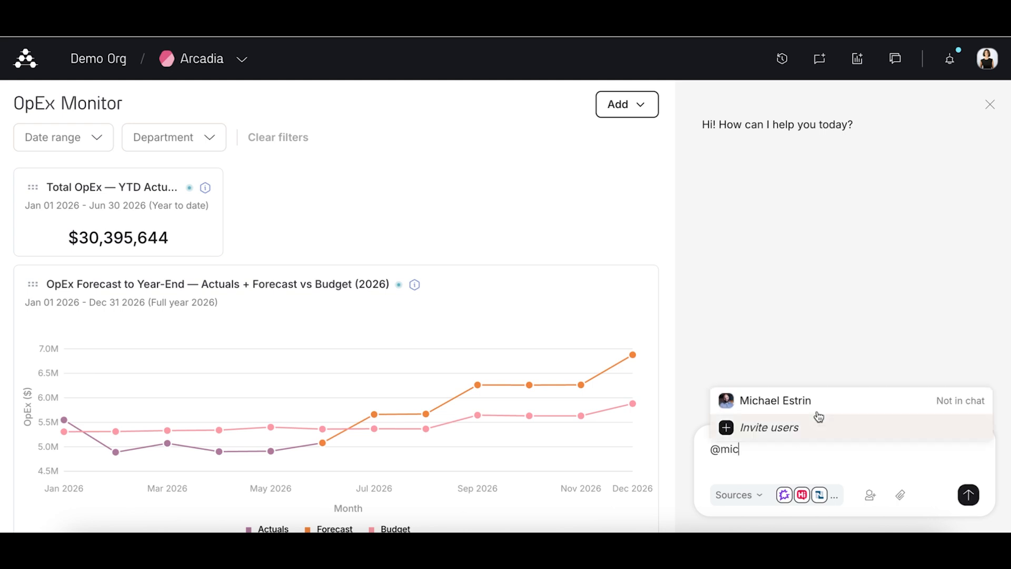
pyautogui.press('BackSpace')
pyautogui.press('BackSpace')
pyautogui.press('BackSpace')
pyautogui.press('BackSpace')
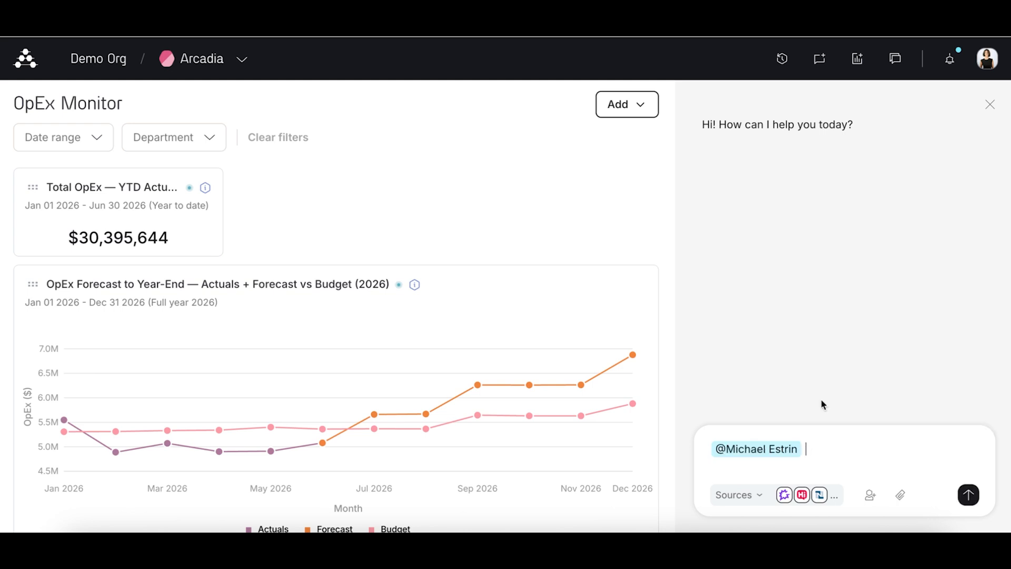
pyautogui.write('what do you think of this ')
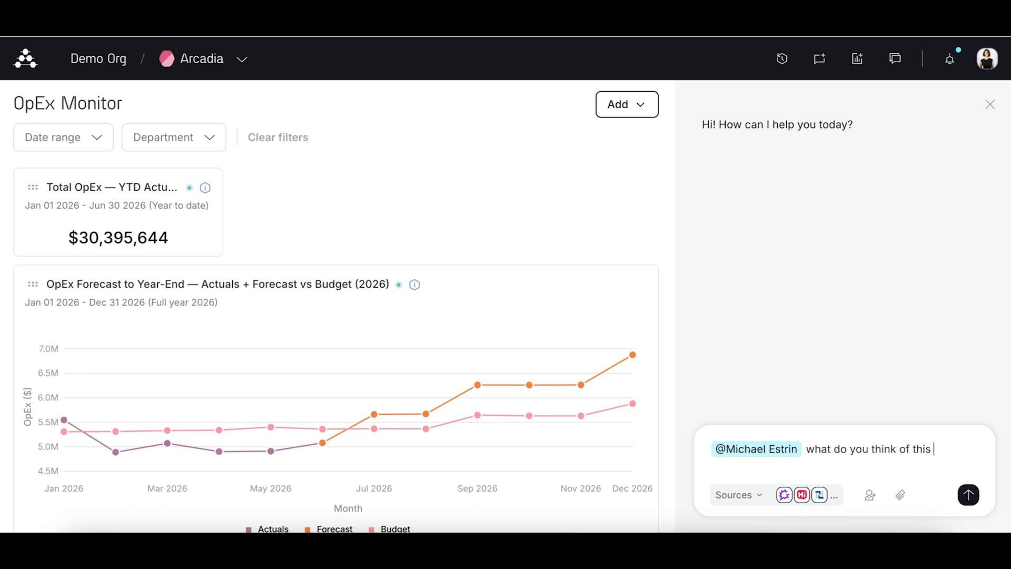
pyautogui.write('new dashboard?')
pyautogui.press('Return')
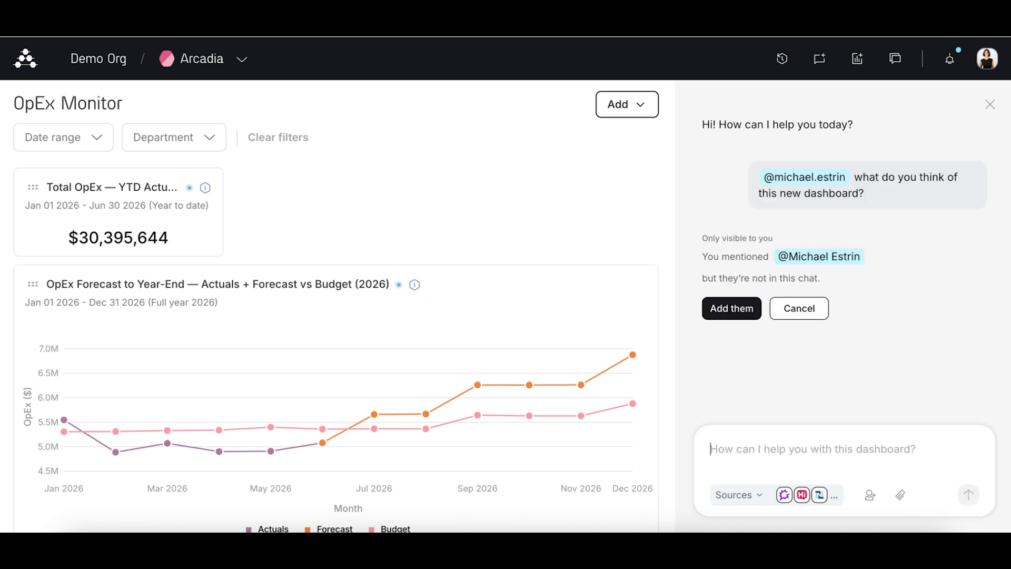
pyautogui.click(745, 316)
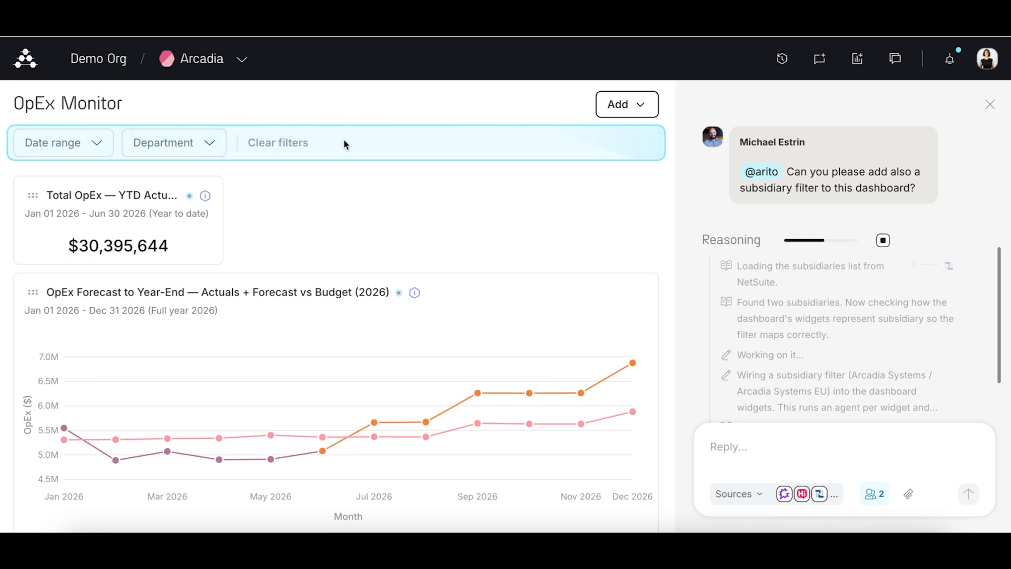
pyautogui.scroll(-2, 780, 315)
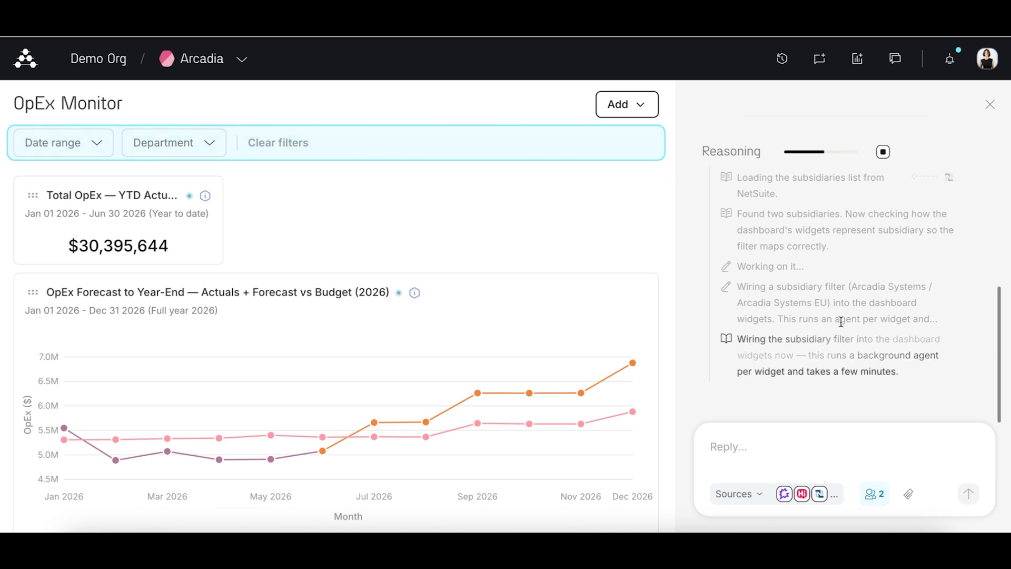
# Step: Review the assistant's reasoning and its proposed Subsidiaries filter with Arcadia Systems and Arcadia Systems EU, and add the filter to all dashboard widgets
pyautogui.scroll(2, 841, 322)
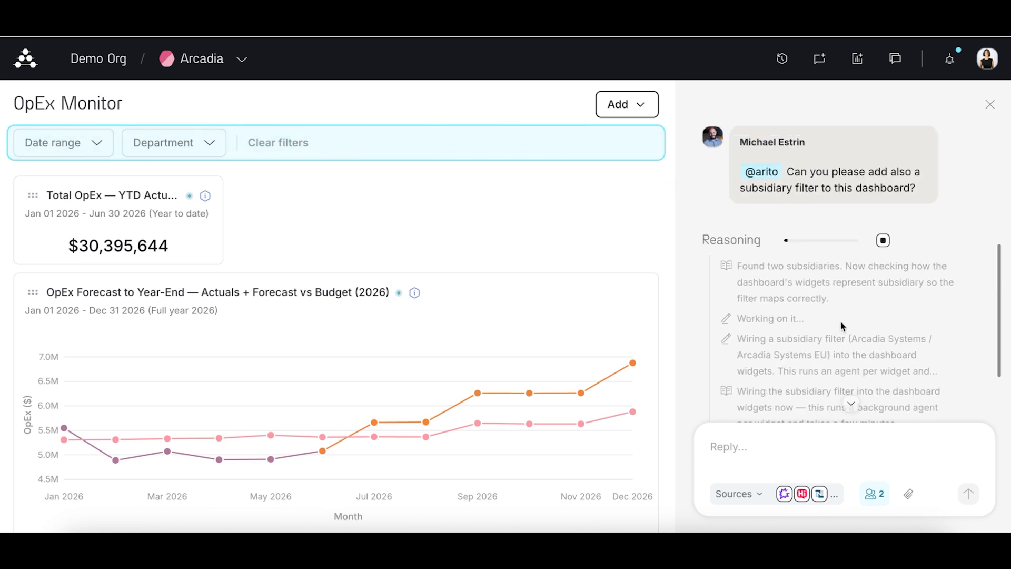
pyautogui.scroll(-1, 841, 323)
pyautogui.scroll(-1, 842, 322)
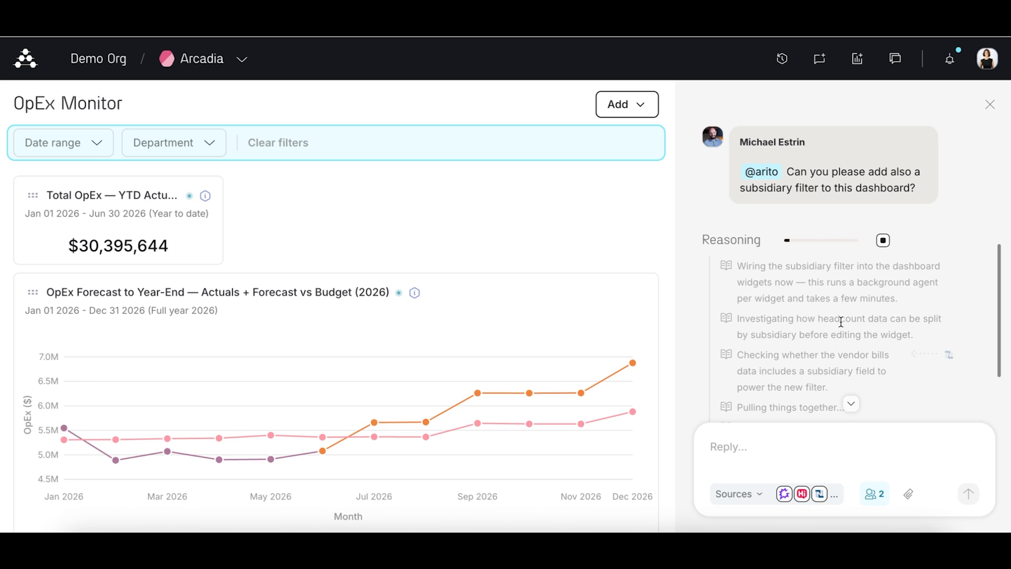
pyautogui.scroll(-1, 881, 354)
pyautogui.scroll(1, 911, 383)
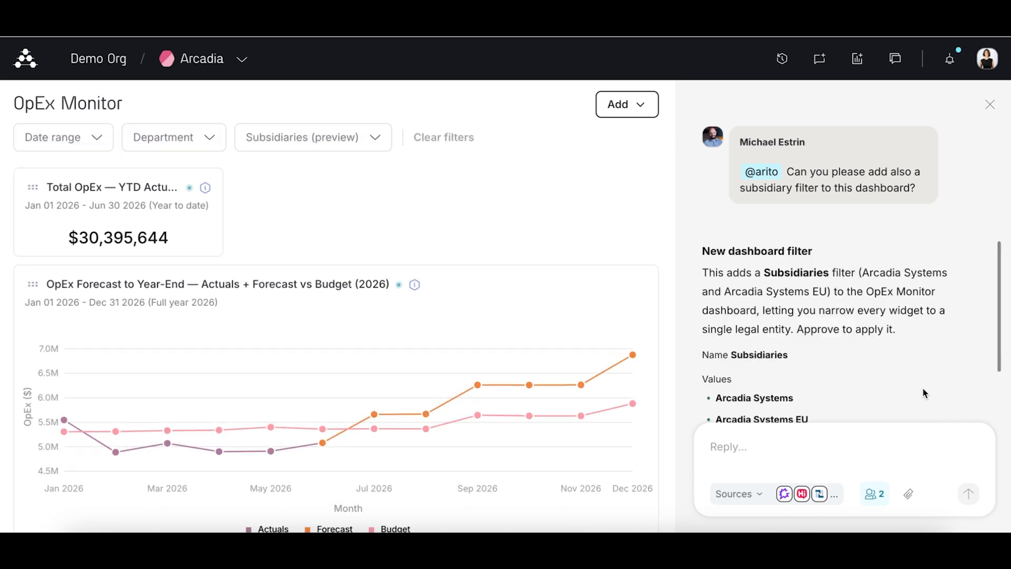
pyautogui.scroll(-2, 925, 393)
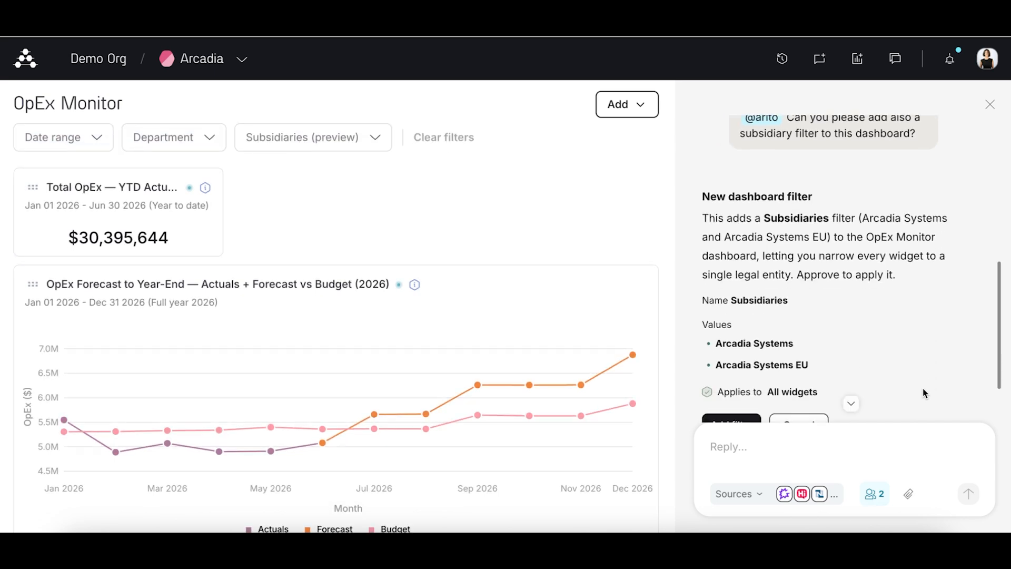
pyautogui.scroll(-2, 925, 394)
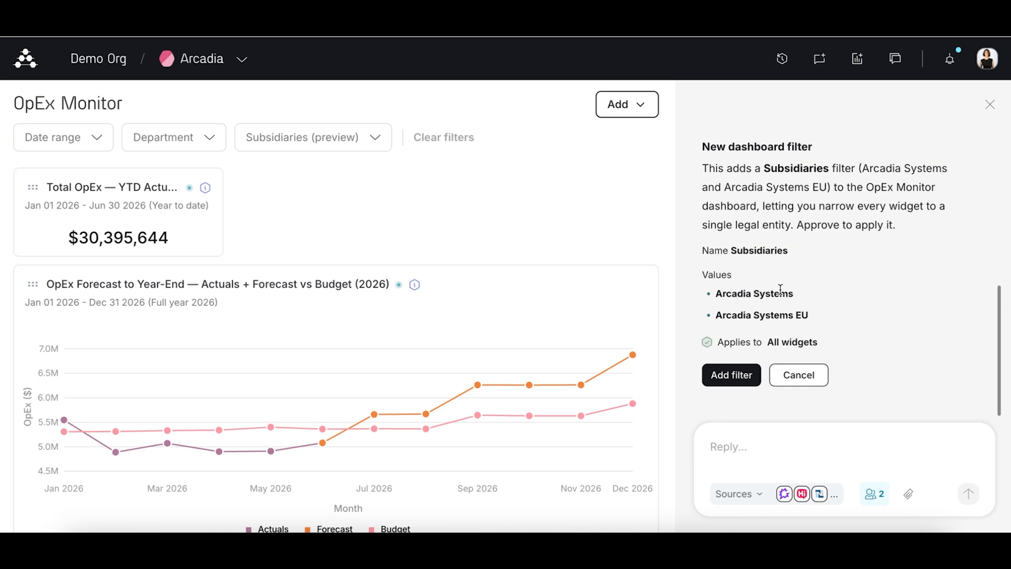
pyautogui.scroll(-1, 781, 289)
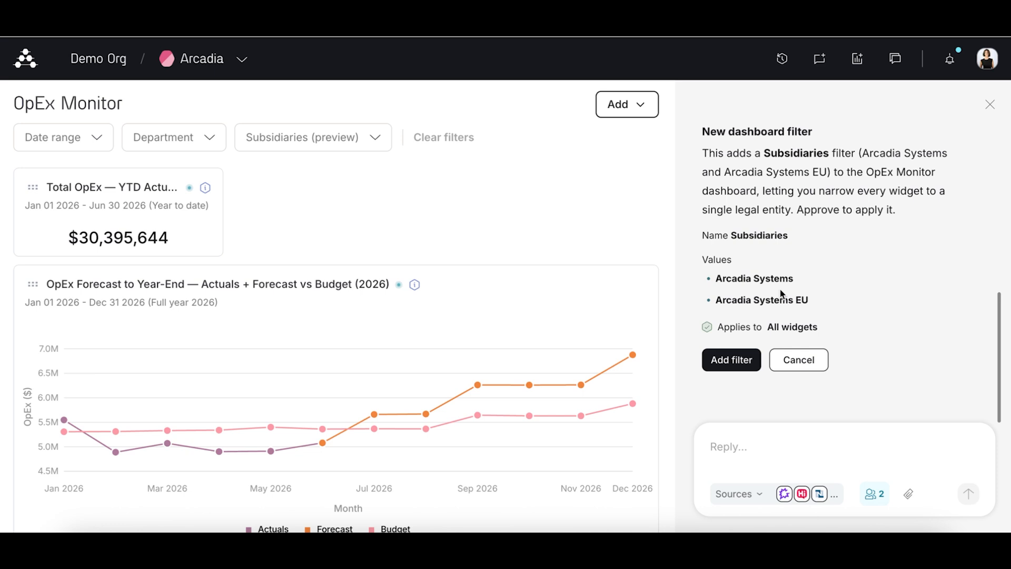
pyautogui.click(736, 364)
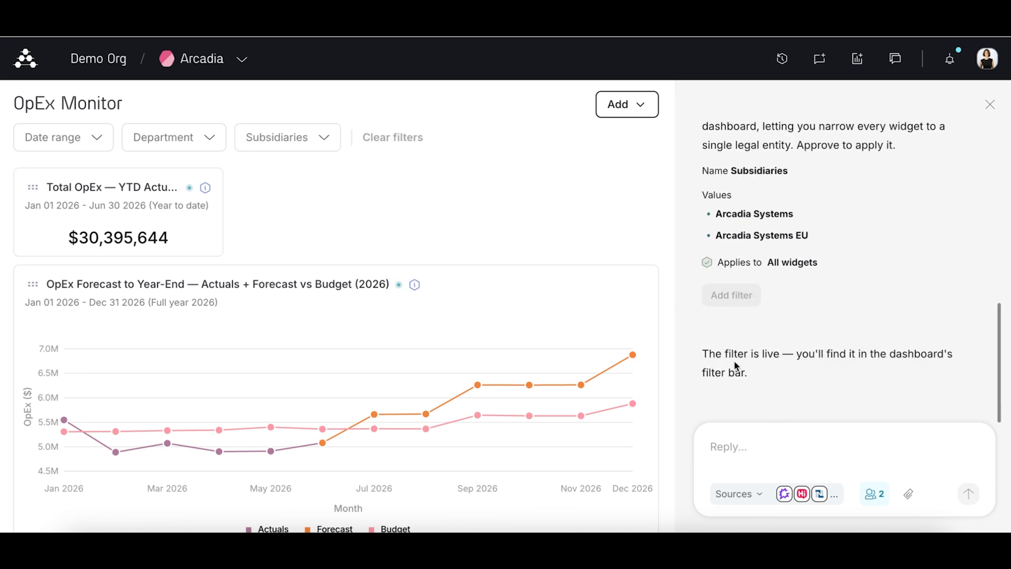
# Step: Filter the OpEx Monitor by the subsidiary Arcadia Systems, check the widgets, and clear the filter
pyautogui.scroll(-1, 323, 205)
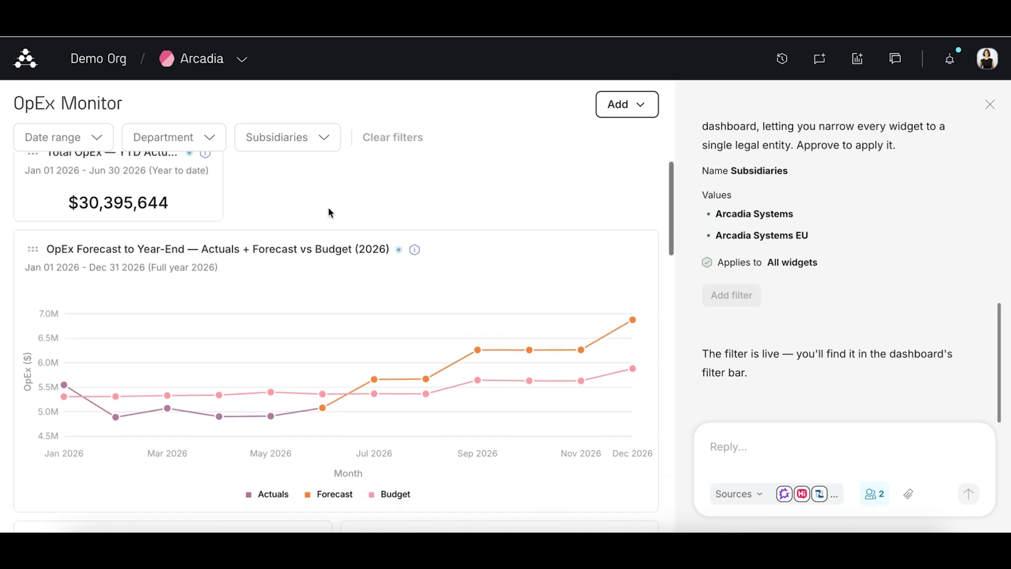
pyautogui.scroll(1, 330, 158)
pyautogui.click(330, 141)
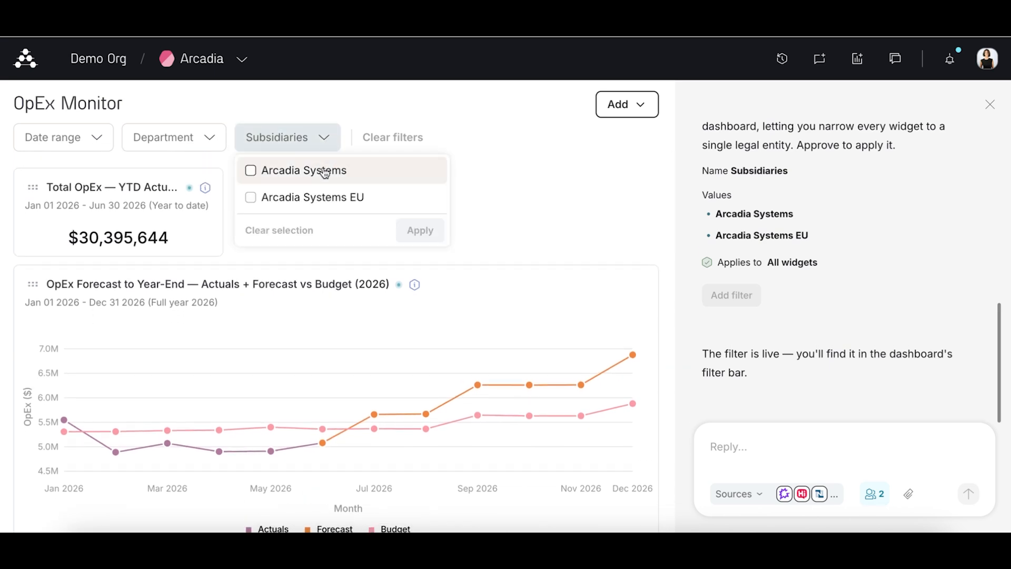
pyautogui.click(326, 170)
pyautogui.click(437, 232)
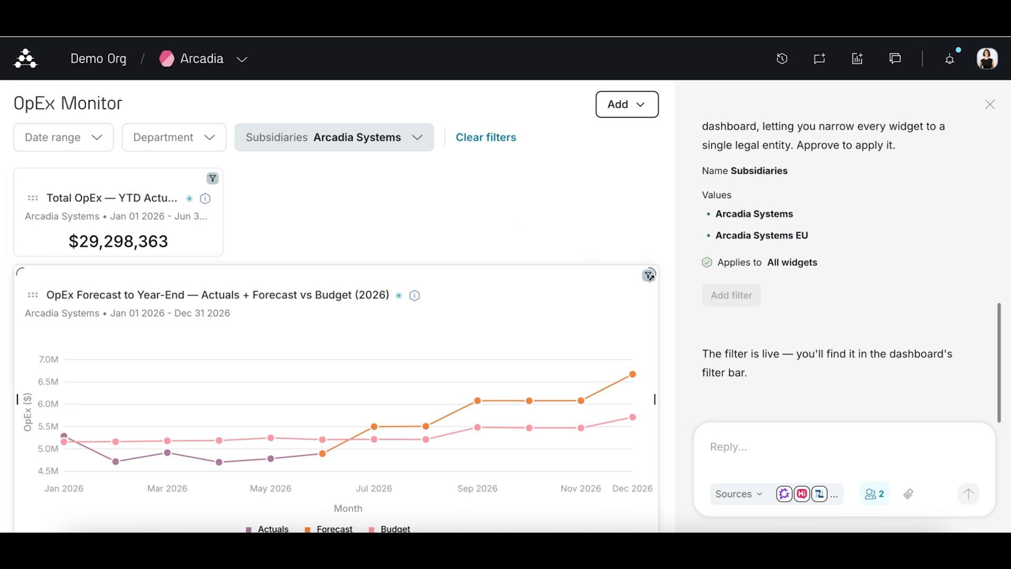
pyautogui.click(492, 144)
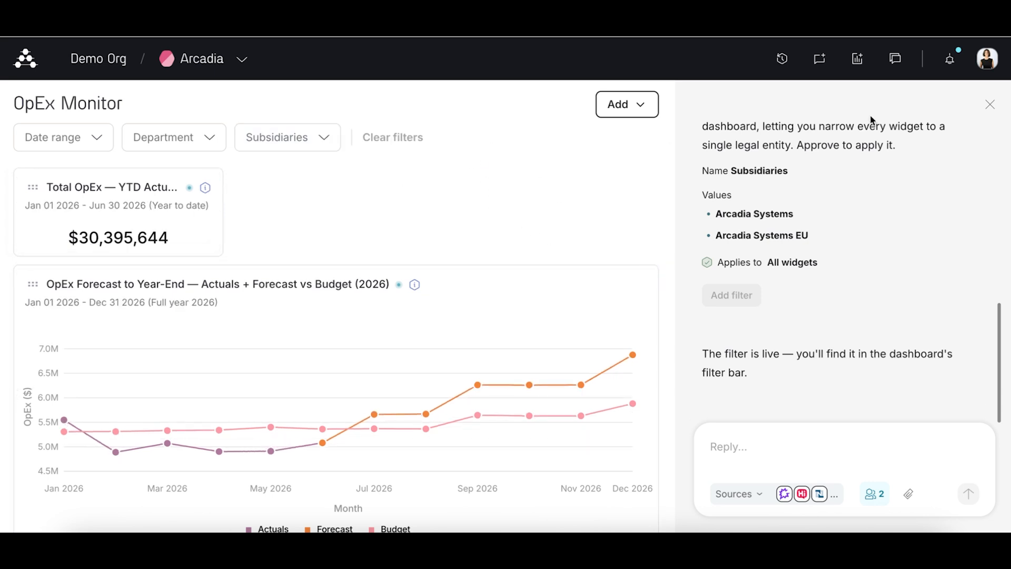
# Step: Close the chat beside the dashboard and open the further options of the OpEx Forecast to Year-End widget
pyautogui.click(992, 105)
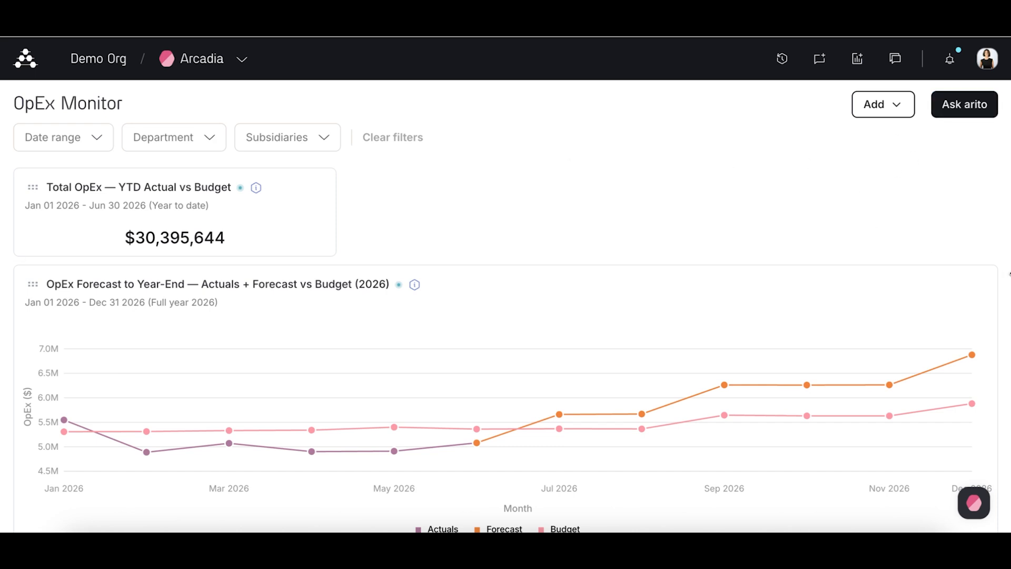
pyautogui.click(981, 287)
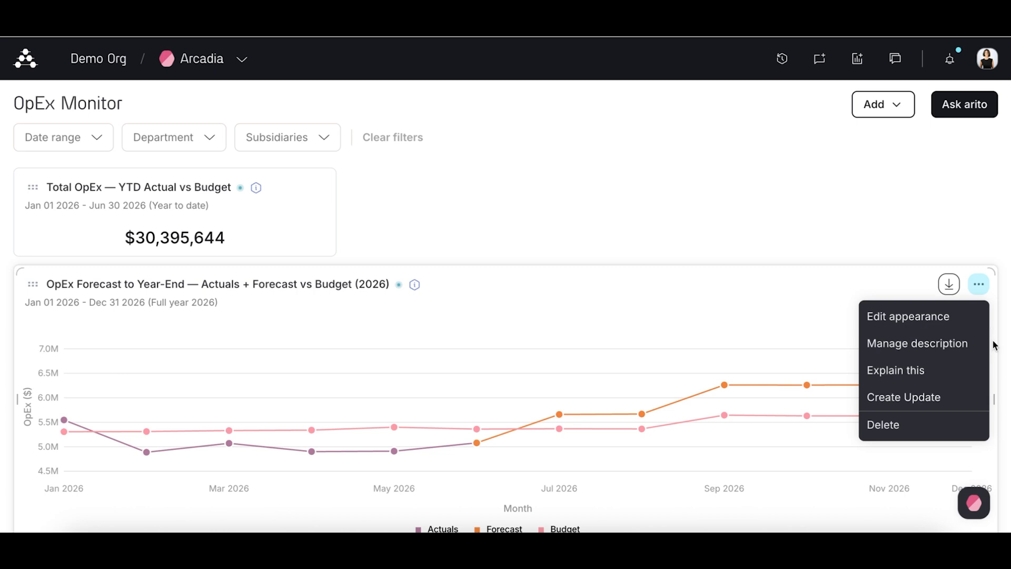